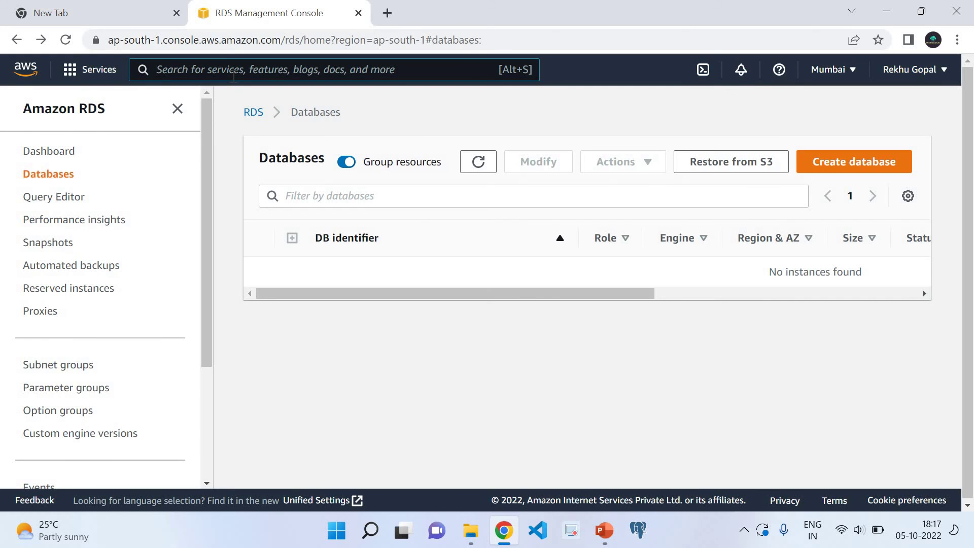
- Search the AWS console for 'quicksight' and open the QuickSight service
text(quick)
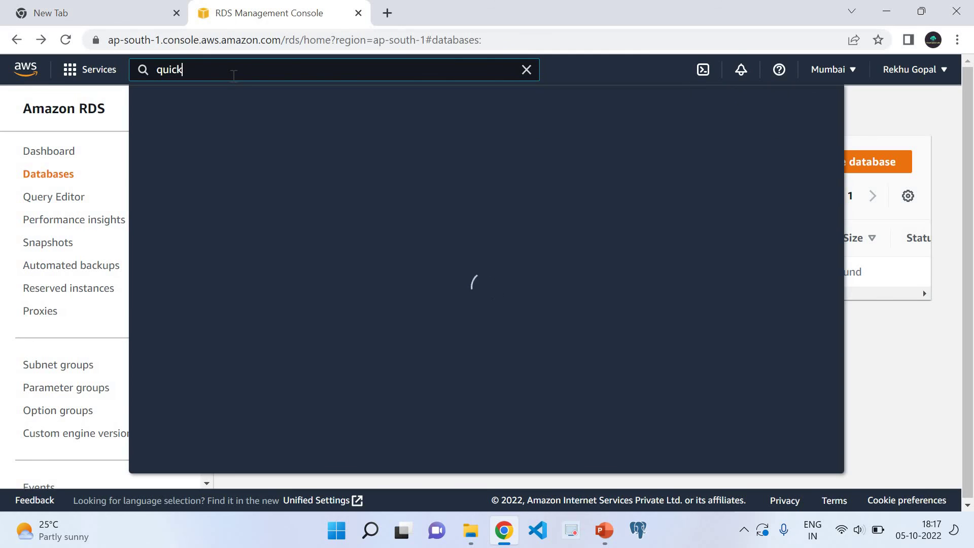
click(397, 192)
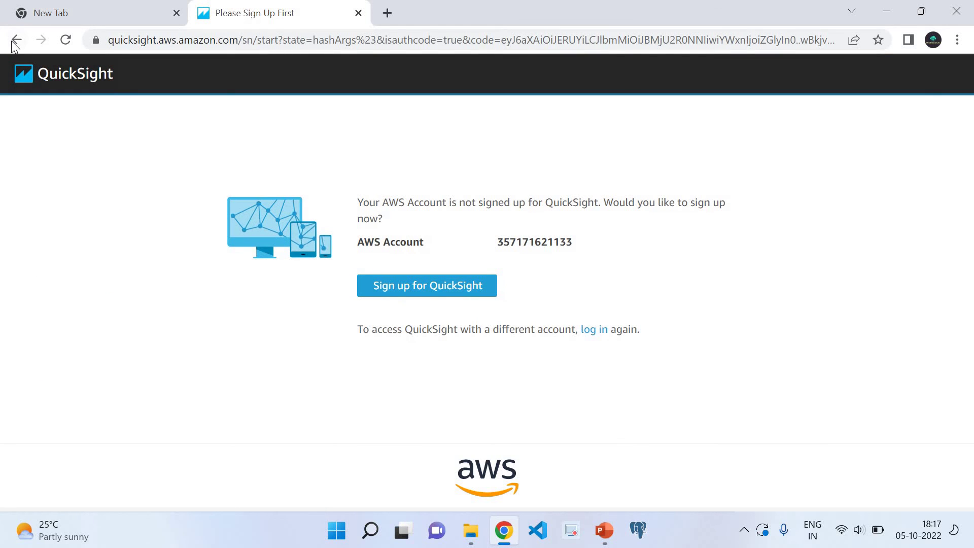
click(16, 39)
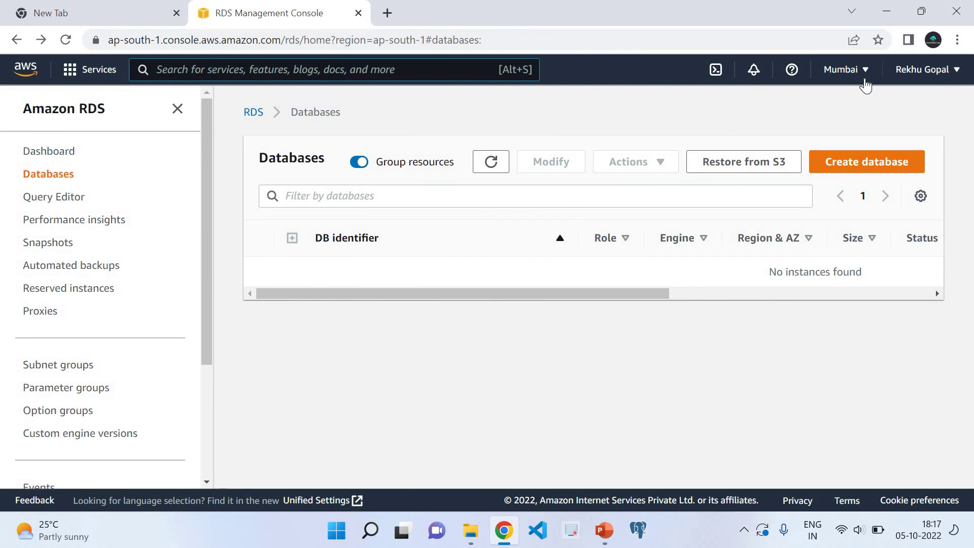
click(244, 70)
text(quick)
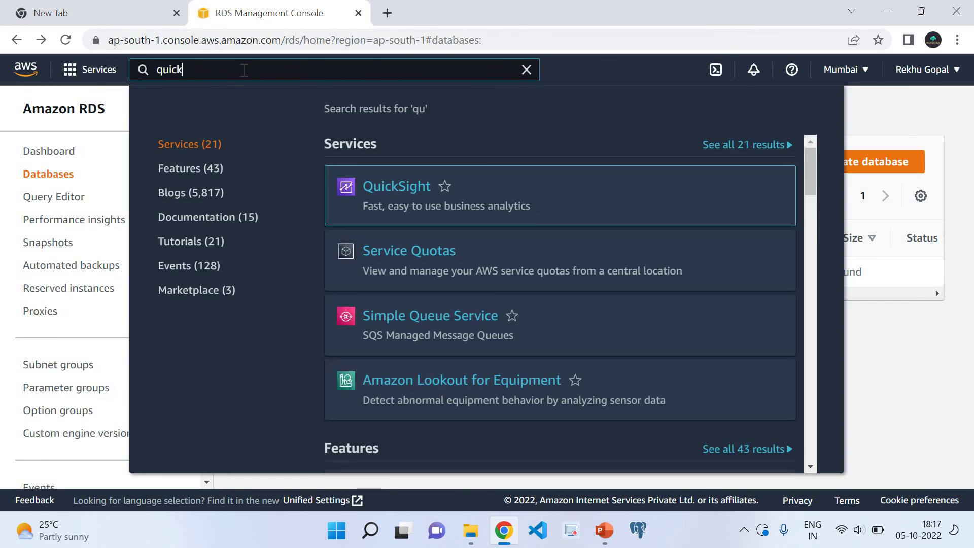
text(sight)
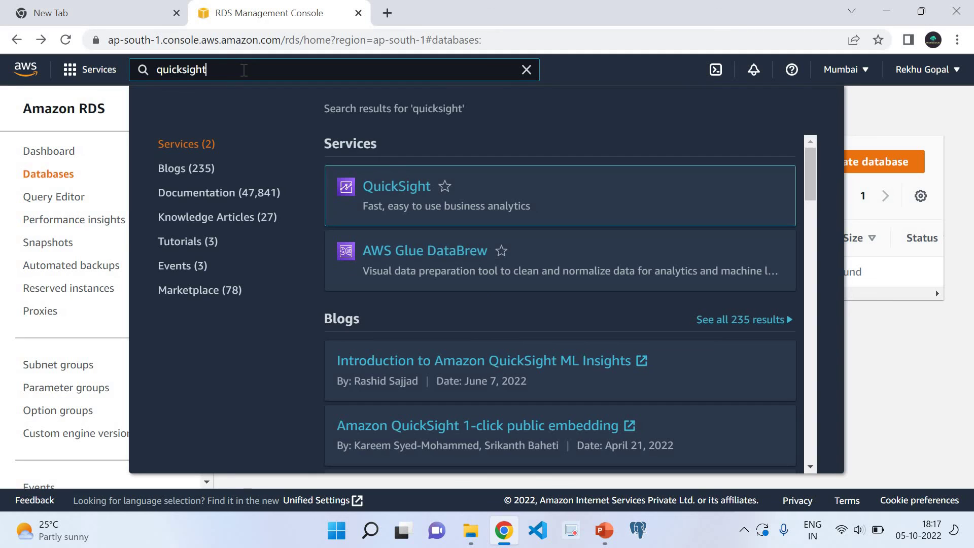
click(388, 190)
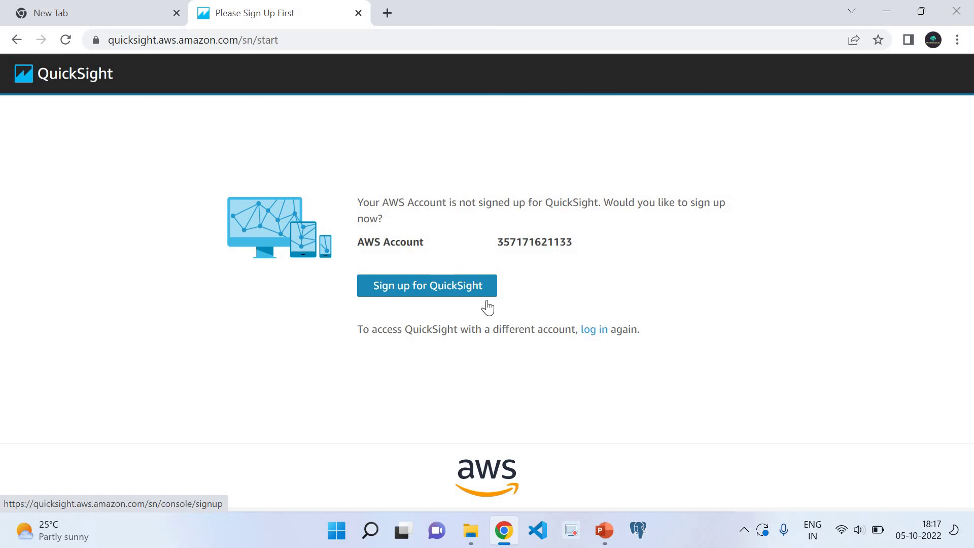
- Start the QuickSight sign-up and switch from Enterprise pricing to the Standard edition form
click(431, 290)
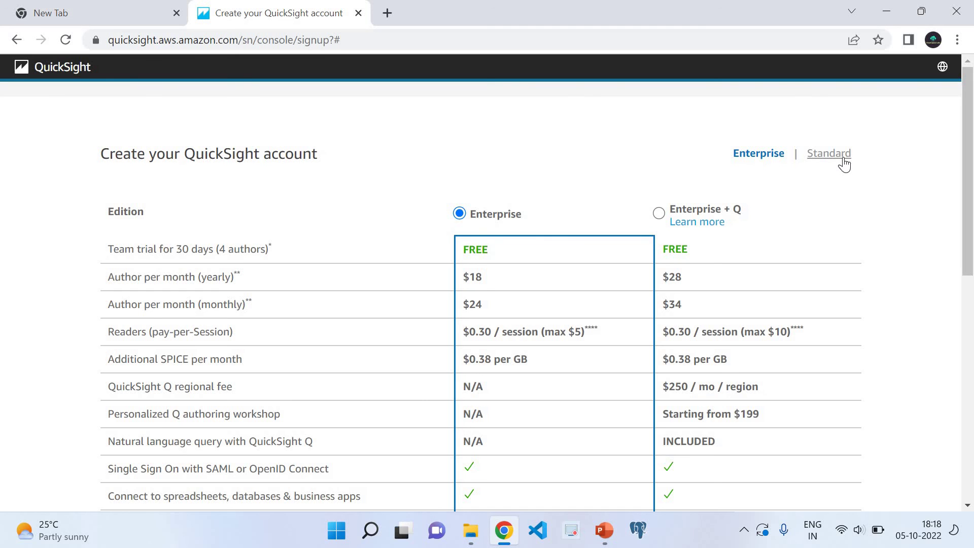
drag(971, 203, 973, 252)
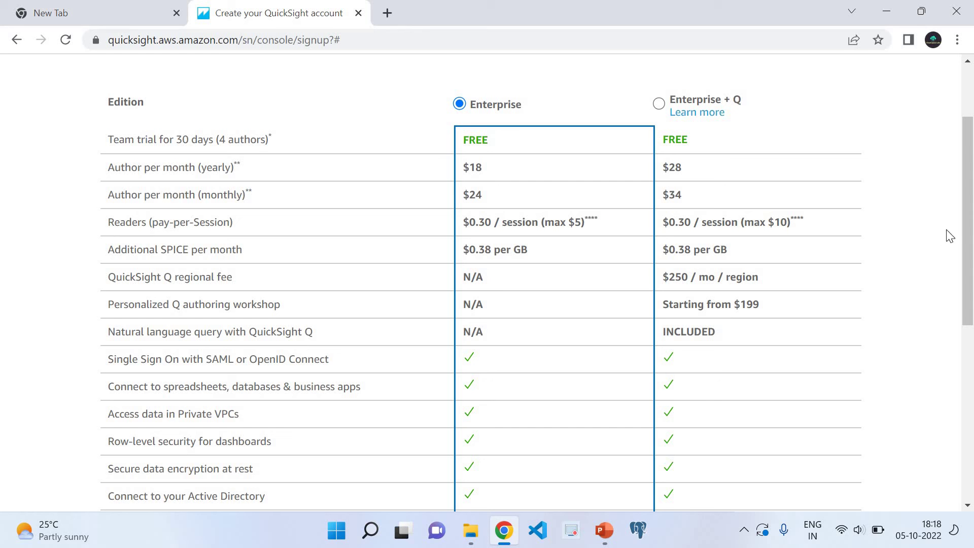
drag(965, 224, 970, 175)
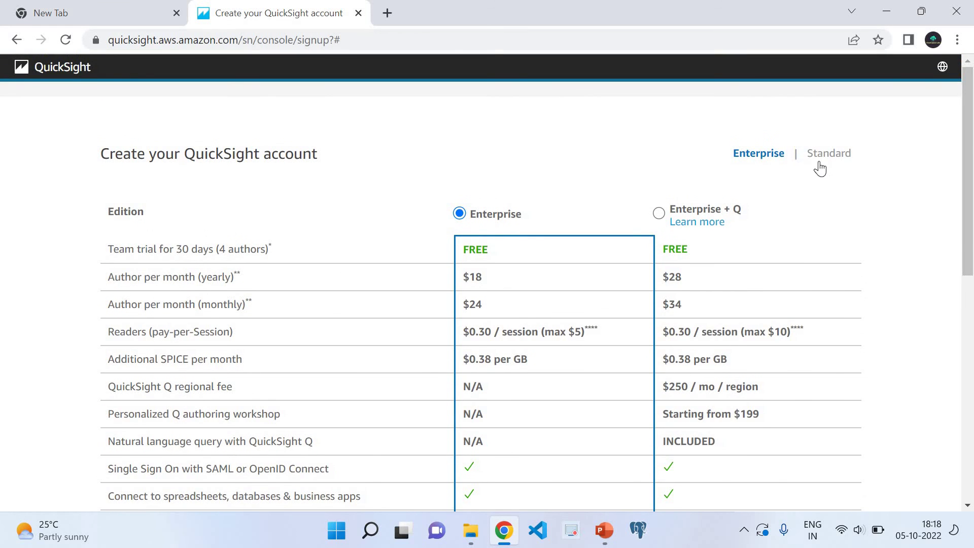
click(819, 157)
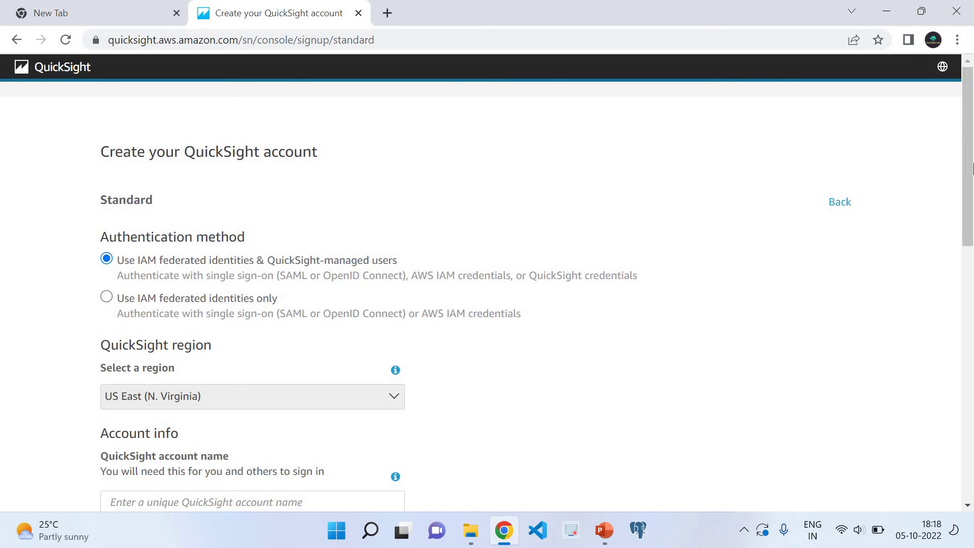
- Change the sign-up region from US East (N. Virginia) to Asia Pacific (Mumbai) and confirm
drag(971, 169, 969, 189)
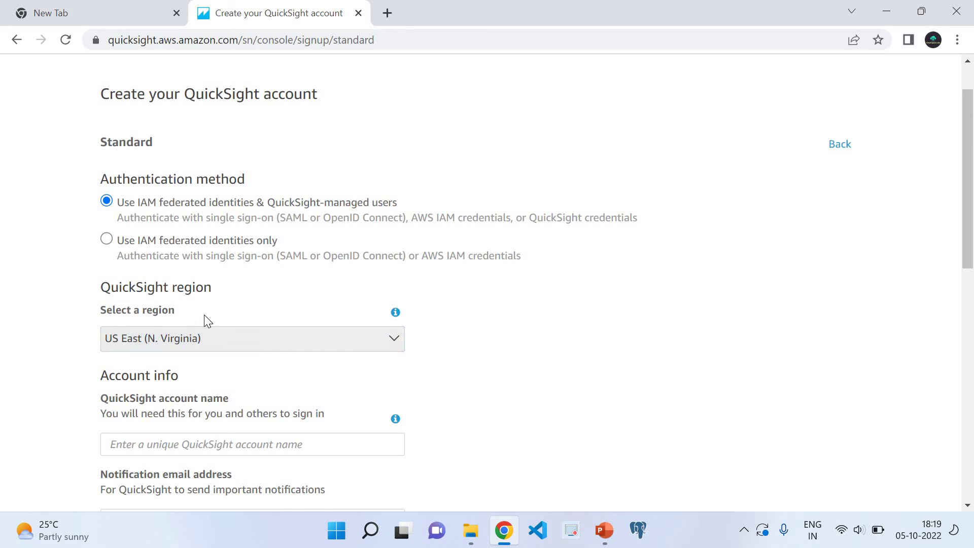
drag(973, 222, 973, 271)
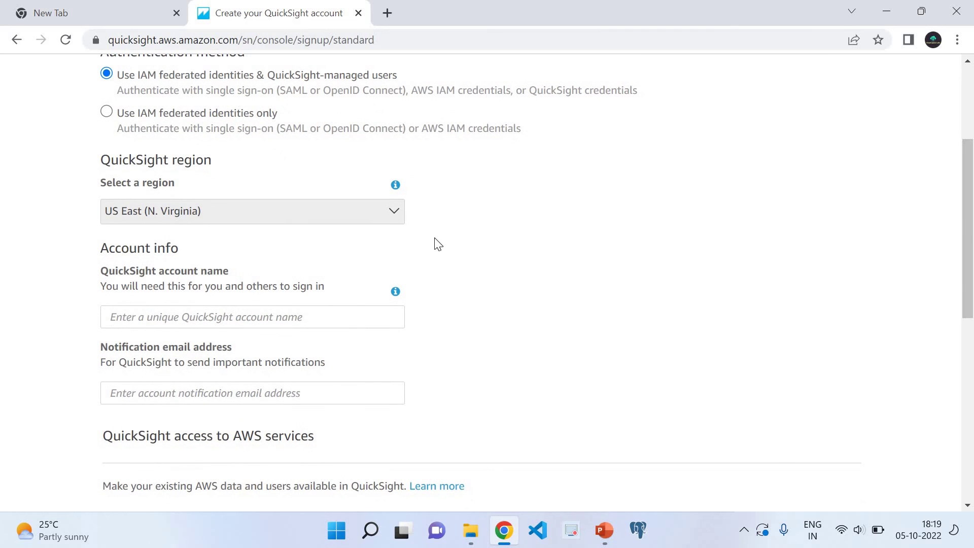
click(204, 216)
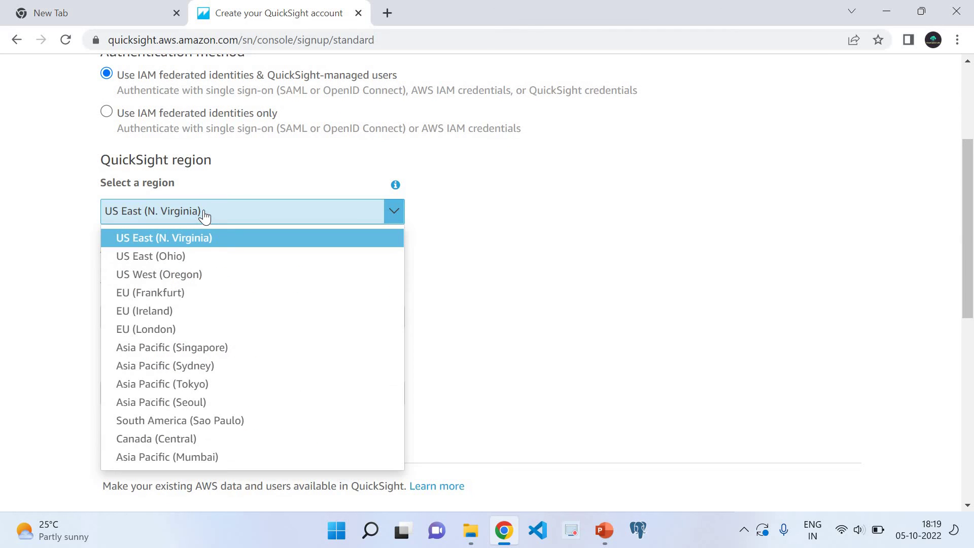
click(182, 456)
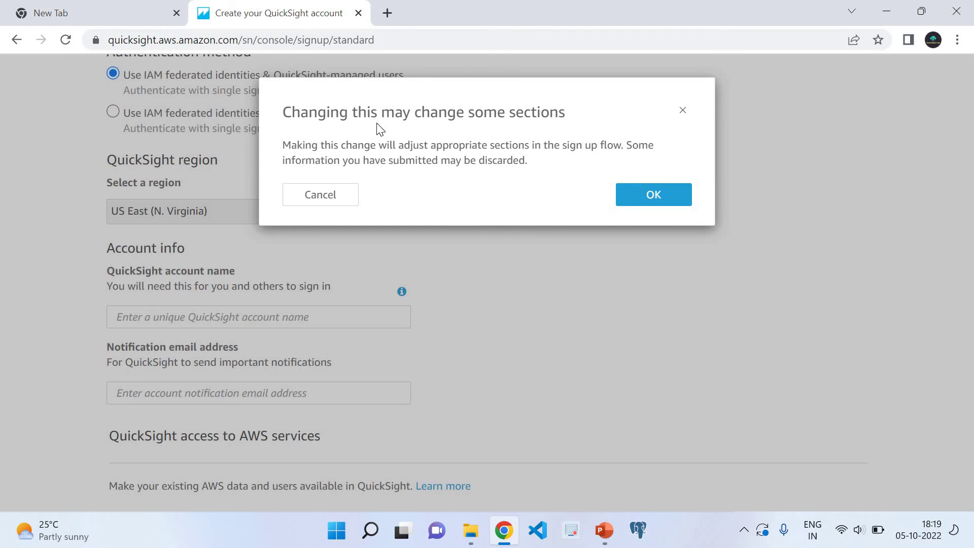
click(654, 195)
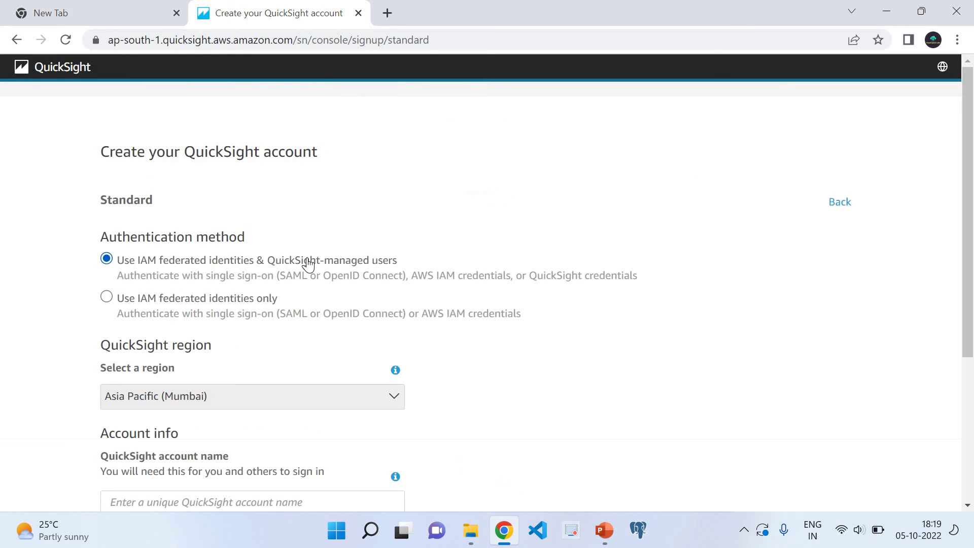
drag(970, 226, 971, 316)
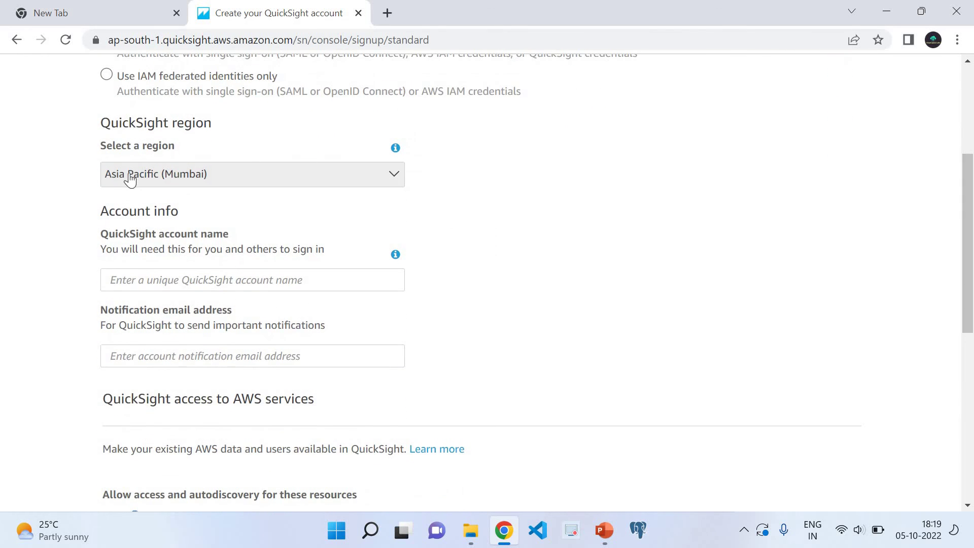
- Enter the QuickSight account name and the notification e-mail, correcting the mistyped domain
click(167, 277)
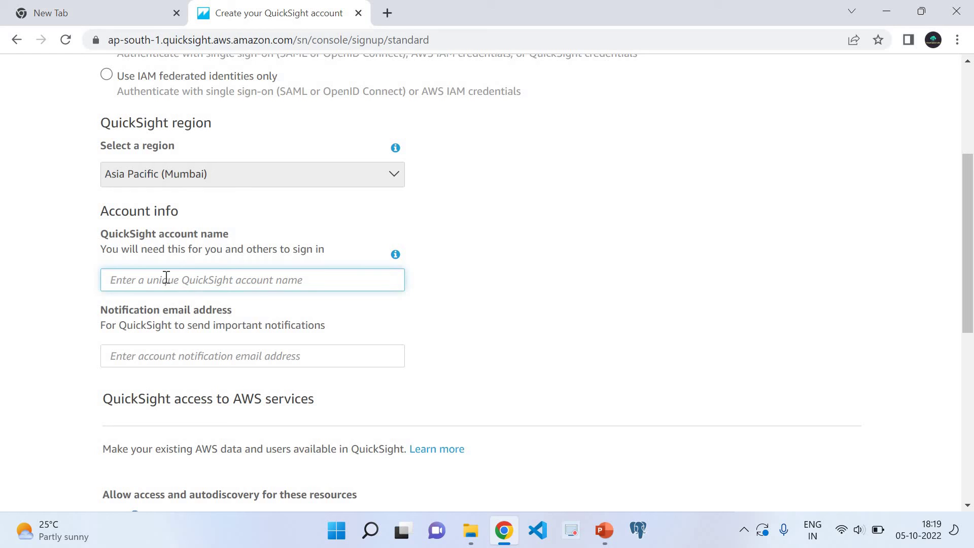
text(quick)
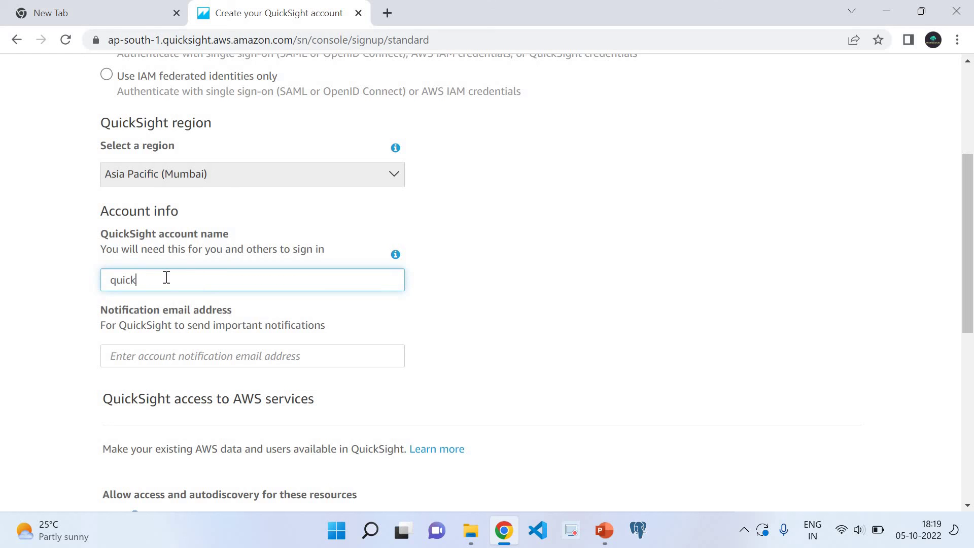
text(lcloudlabs)
click(181, 356)
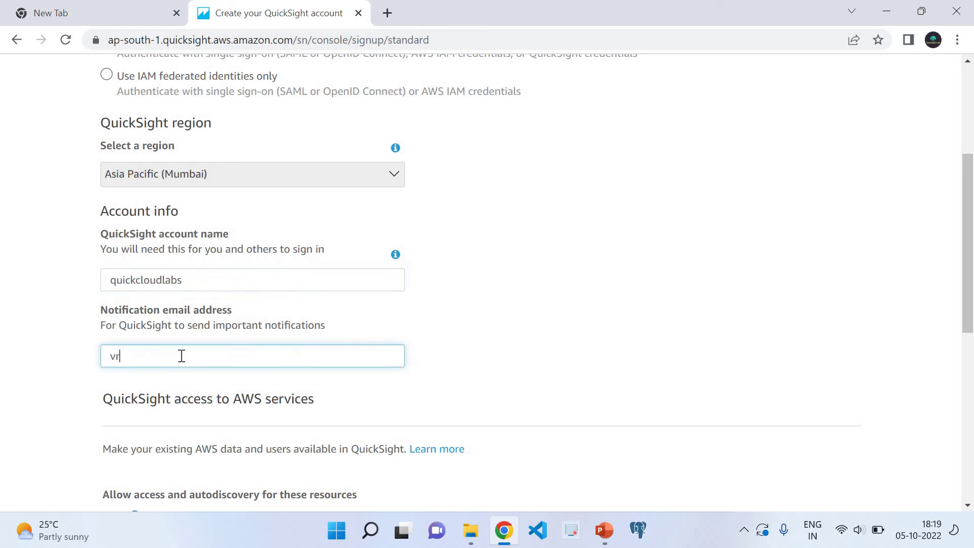
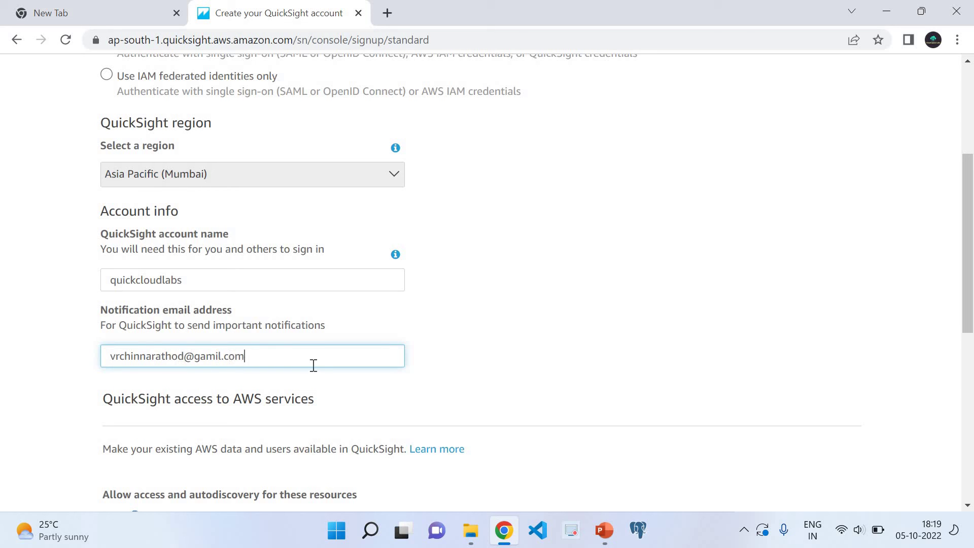
text(mail.com)
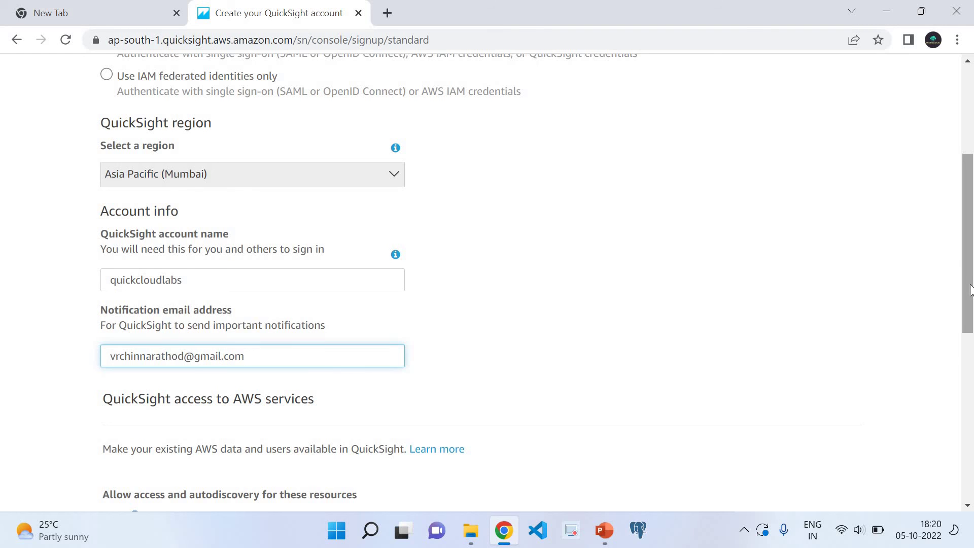
key(ctrl+a)
- Revoke Amazon Athena access and enable Amazon S3 to bring up the bucket selection
drag(970, 257, 972, 386)
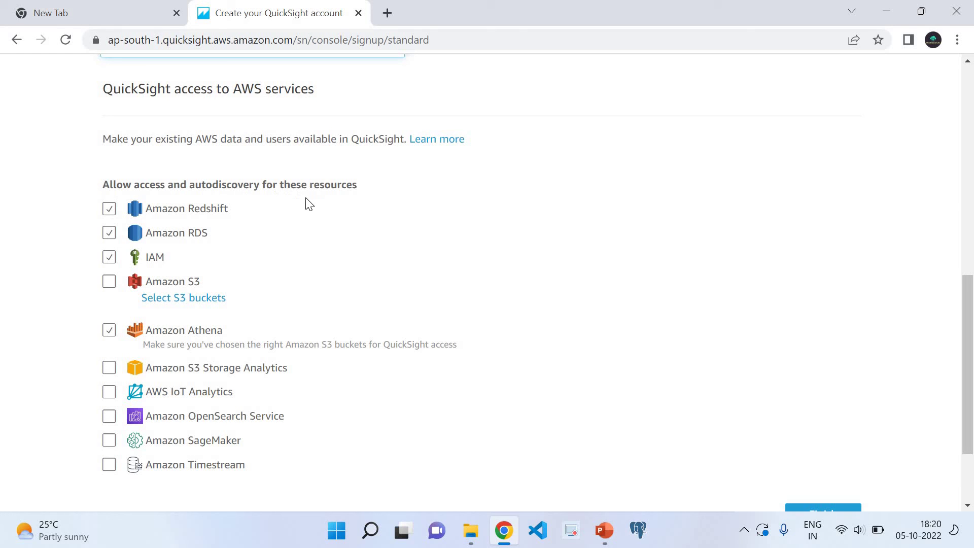
click(110, 336)
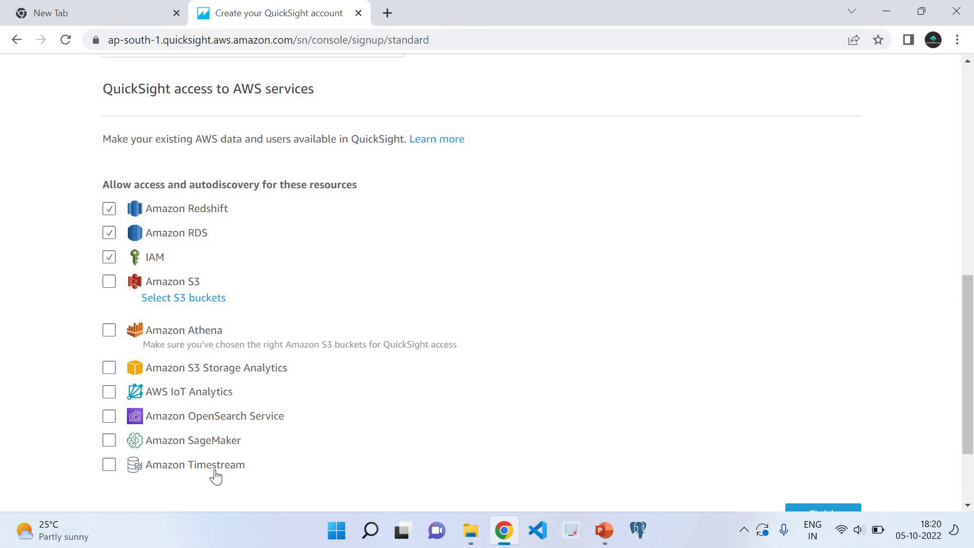
click(109, 282)
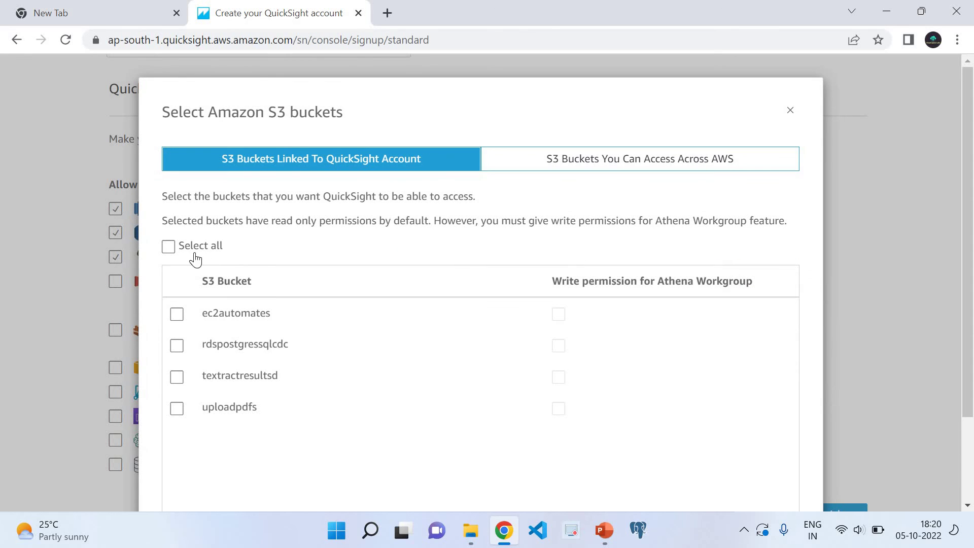
- Select all four S3 buckets, ec2automates to uploadpdfs, each with Athena Workgroup write permission
click(169, 246)
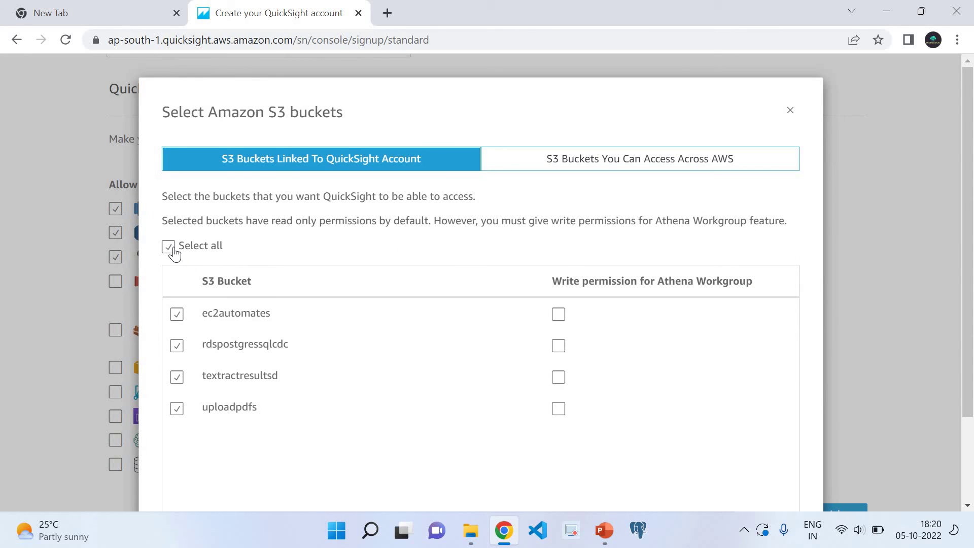
click(558, 315)
click(558, 345)
click(558, 377)
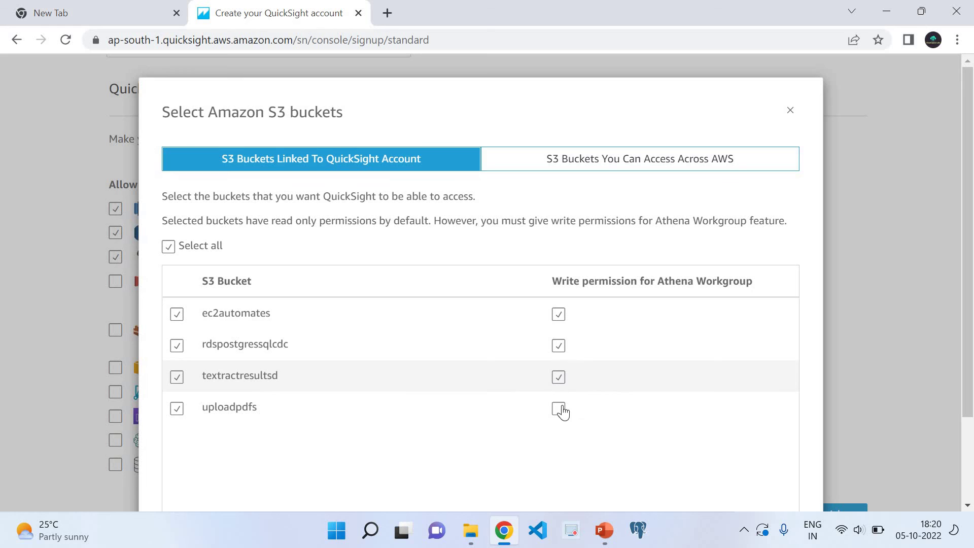
click(561, 410)
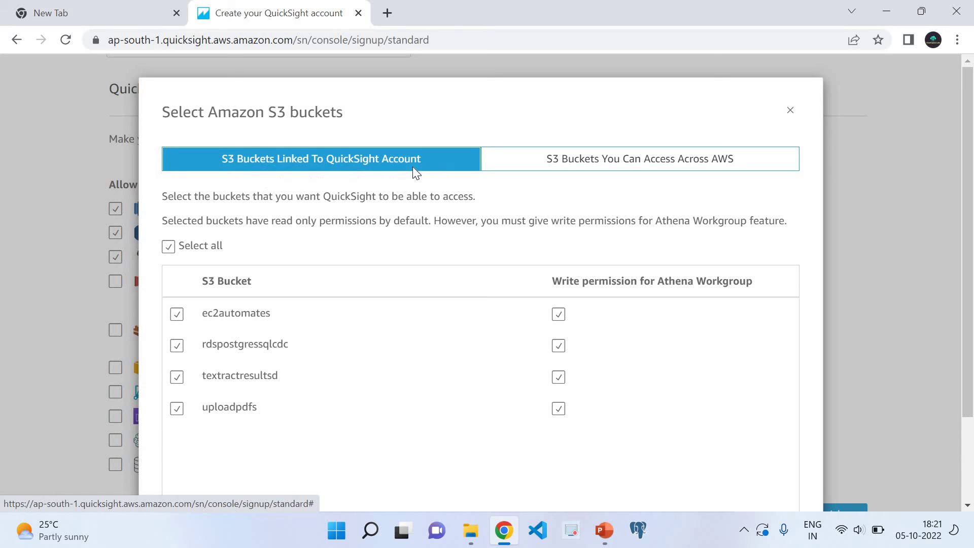
click(566, 167)
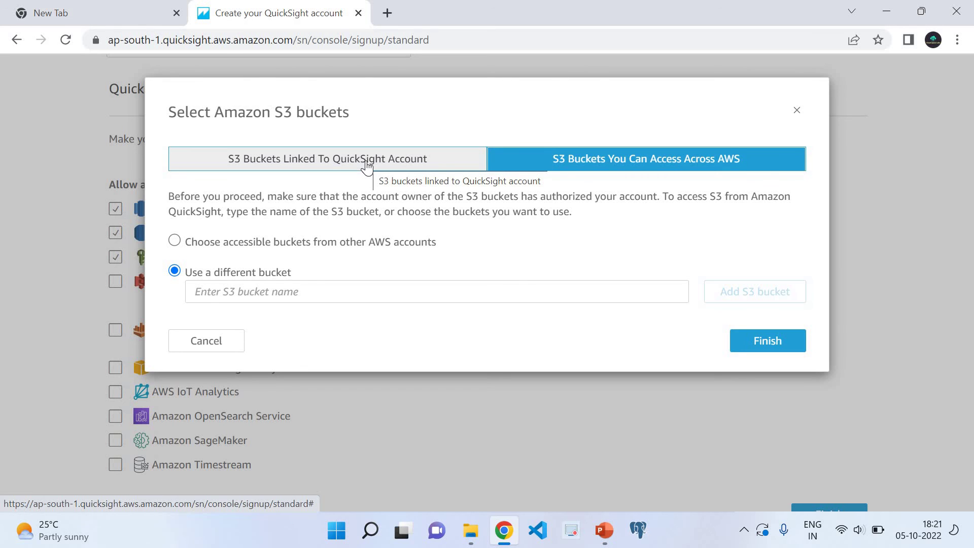
click(366, 162)
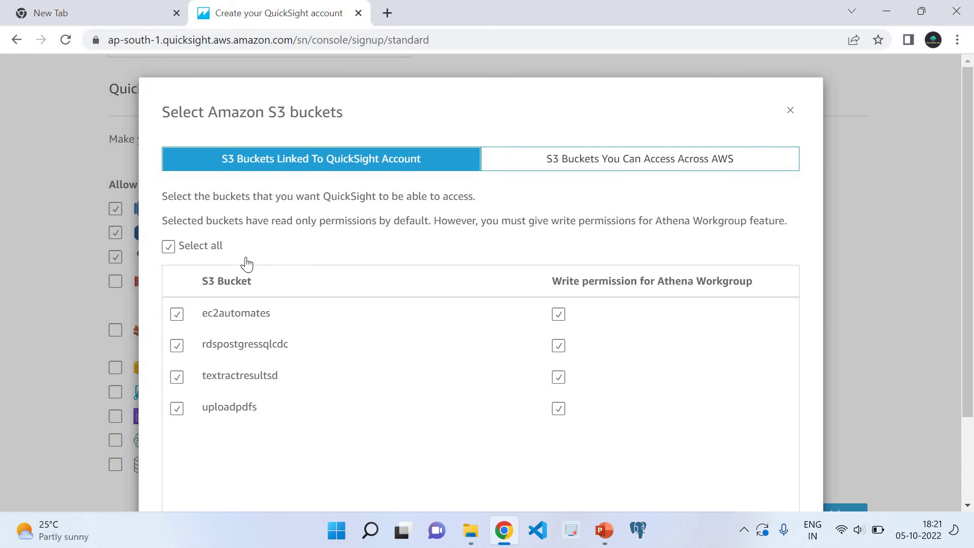
scroll(450, 456, down, 2)
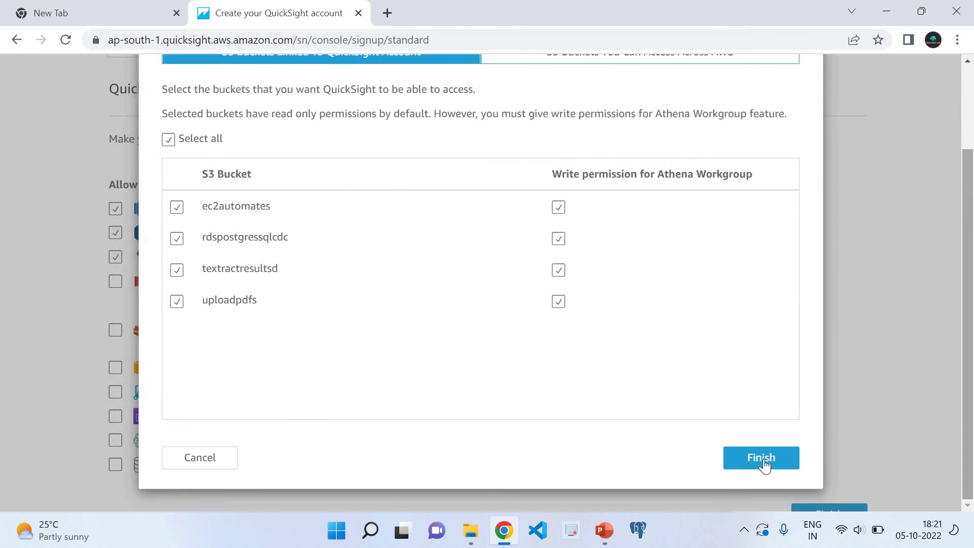
click(749, 463)
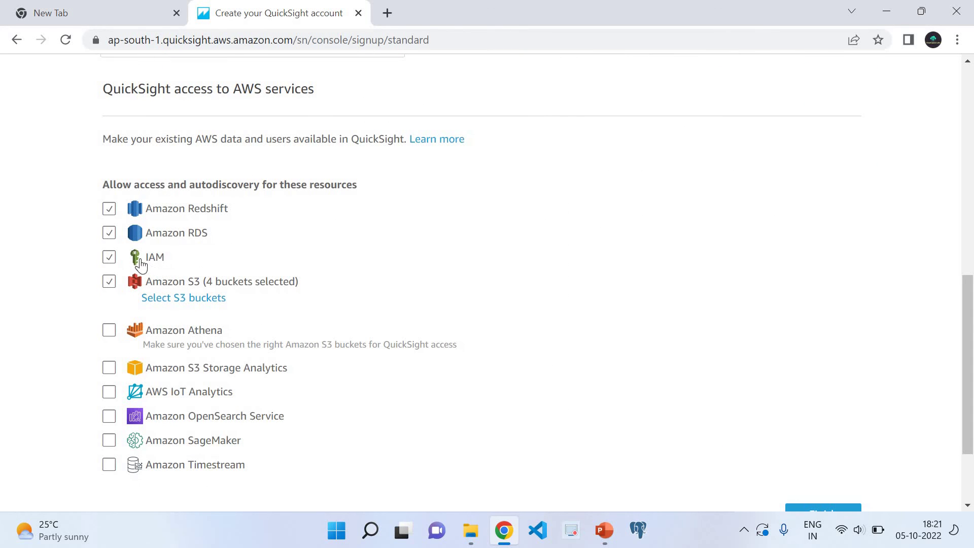
- Remove IAM from the allowed resources and submit the Standard account sign-up
click(112, 262)
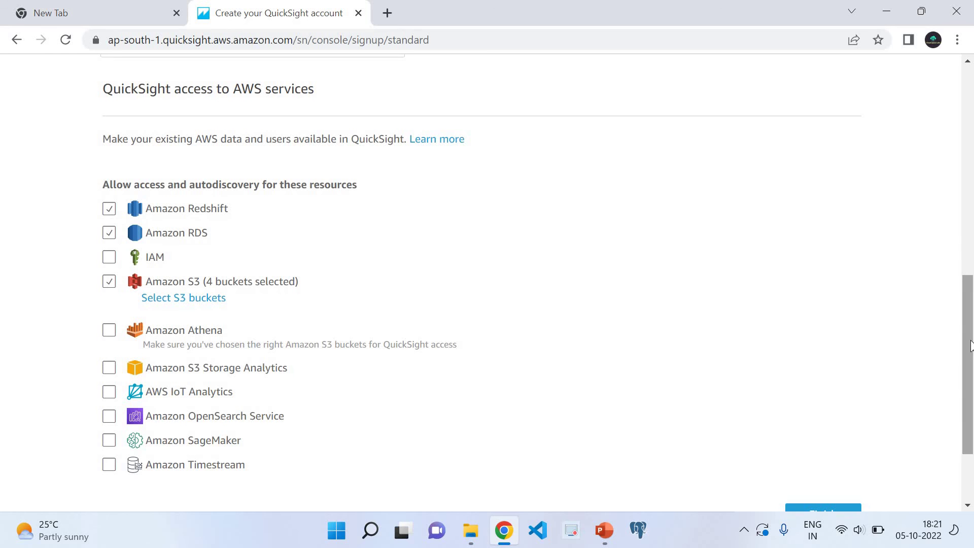
scroll(970, 346, down, 2)
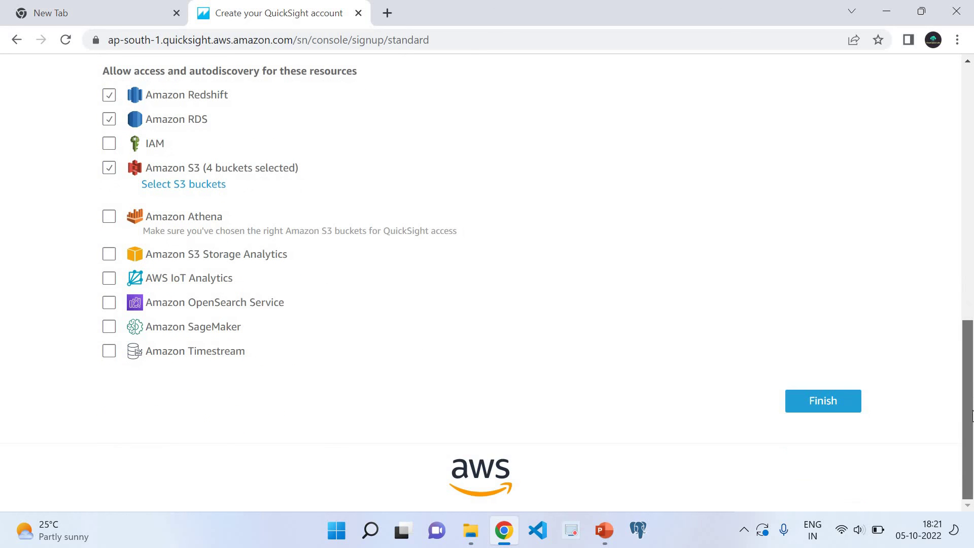
click(834, 398)
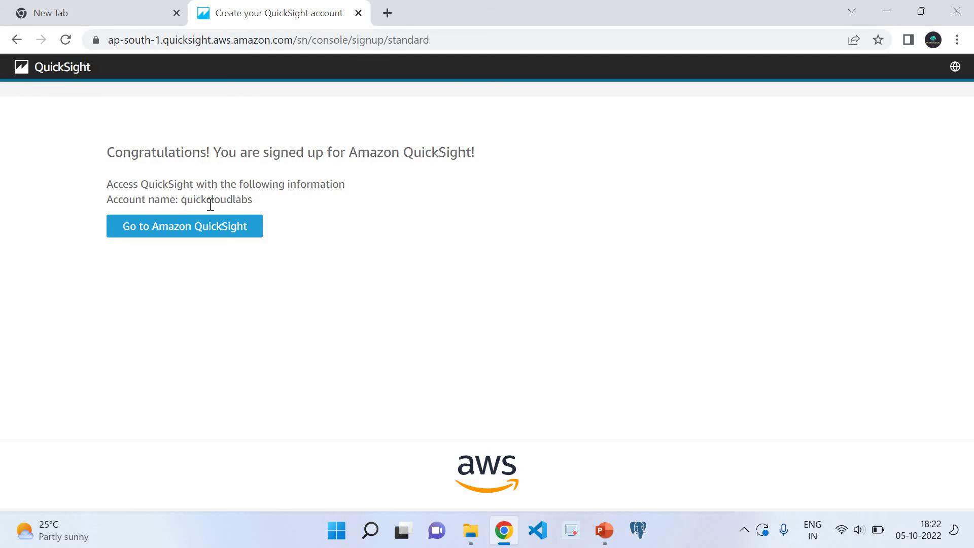
- Go to the new QuickSight account and step through the welcome tour to the Analyses page
click(212, 233)
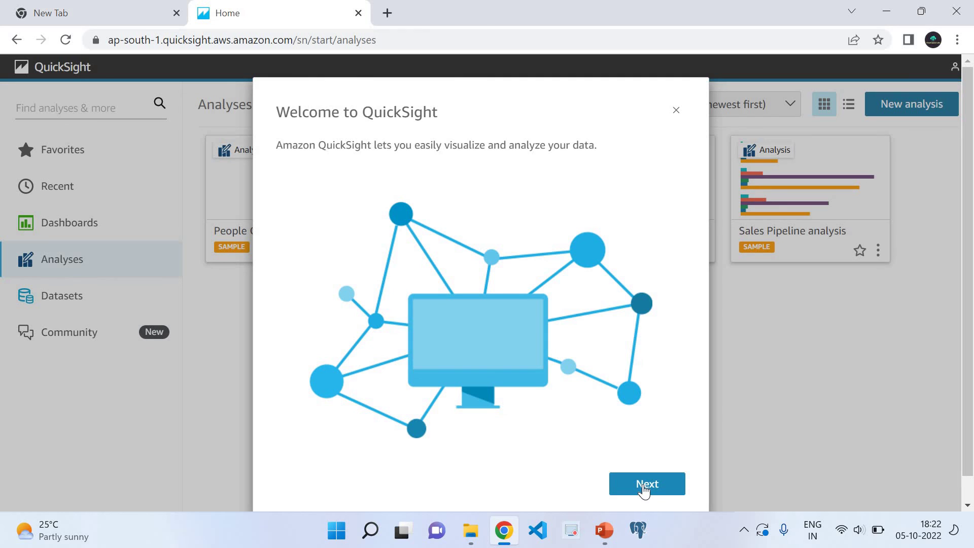
scroll(365, 196, down, 1)
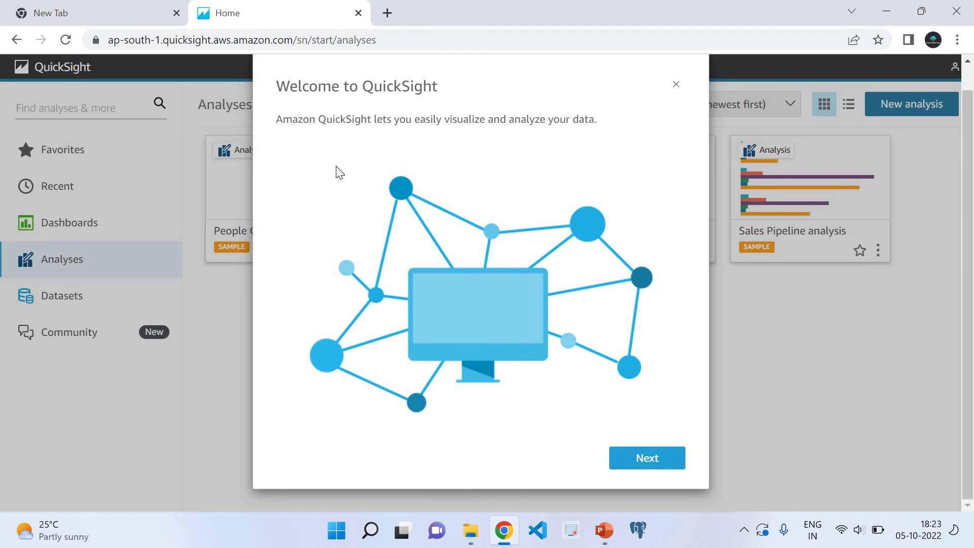
click(633, 459)
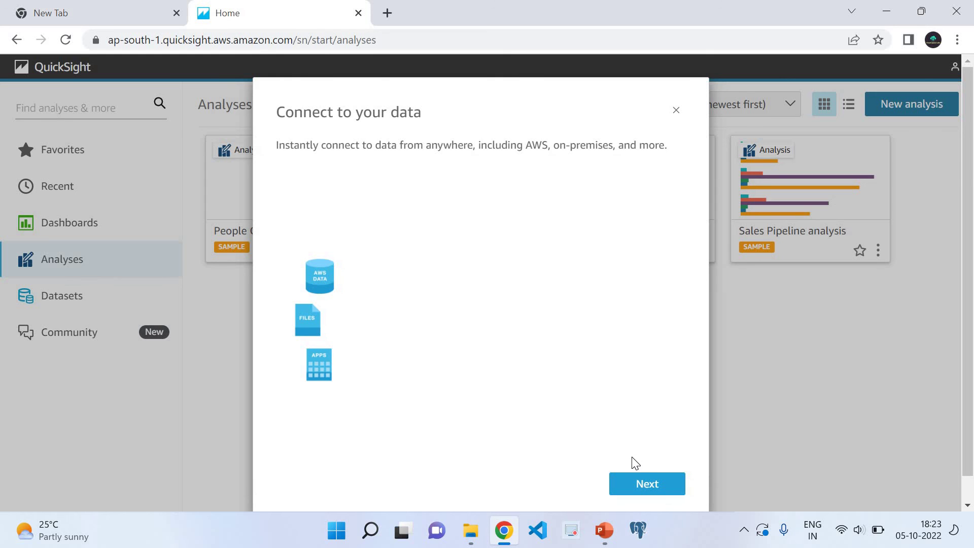
click(644, 487)
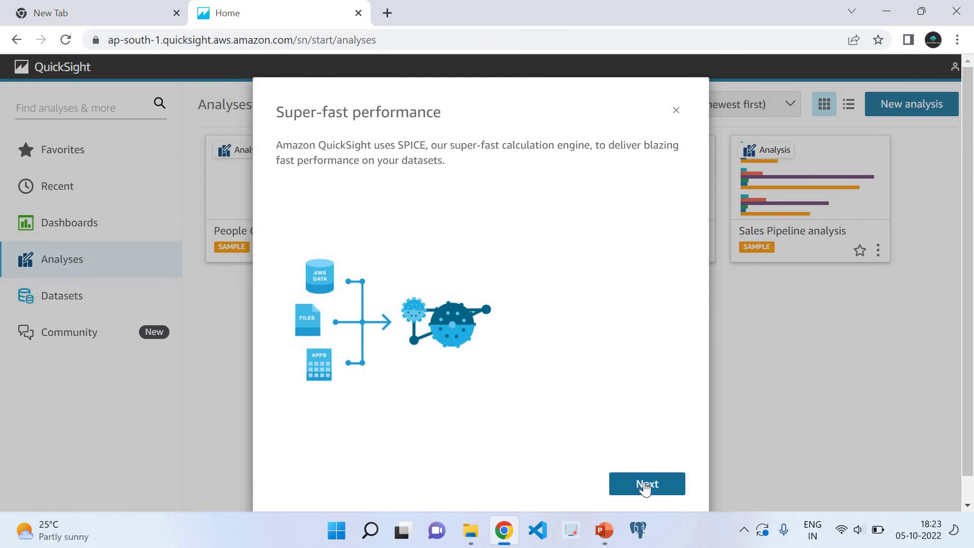
click(645, 486)
click(646, 486)
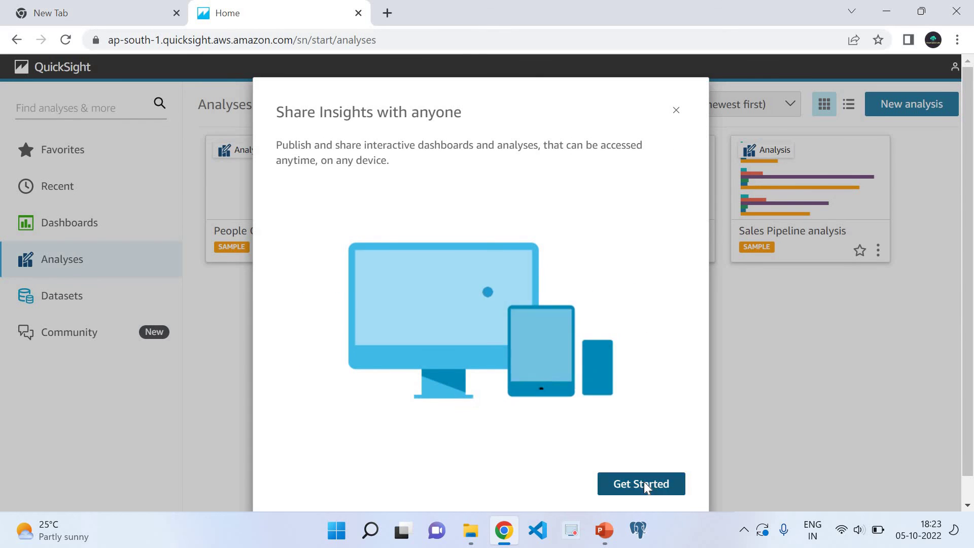
click(644, 484)
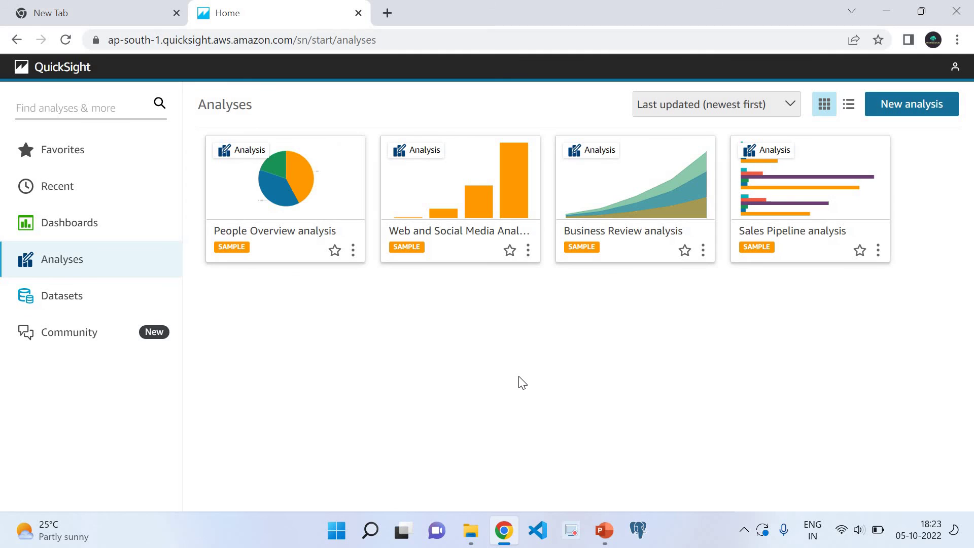